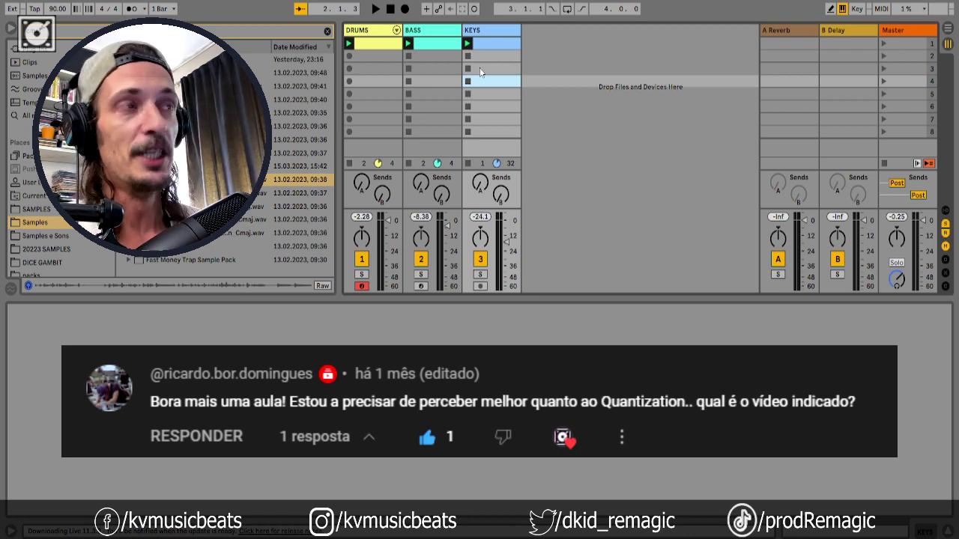
Open the DRUMS clip's notes and set the fixed grid to 1/32.
click(480, 68)
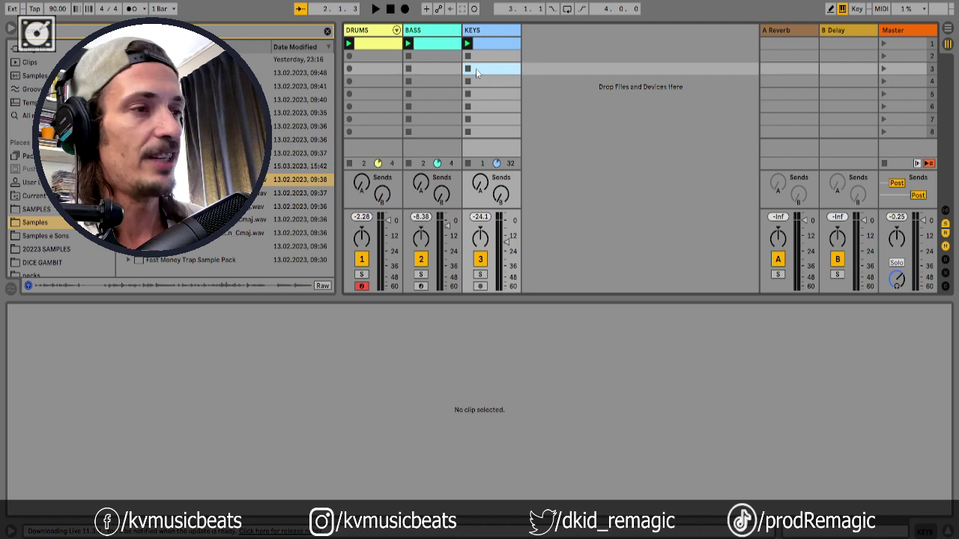
click(371, 44)
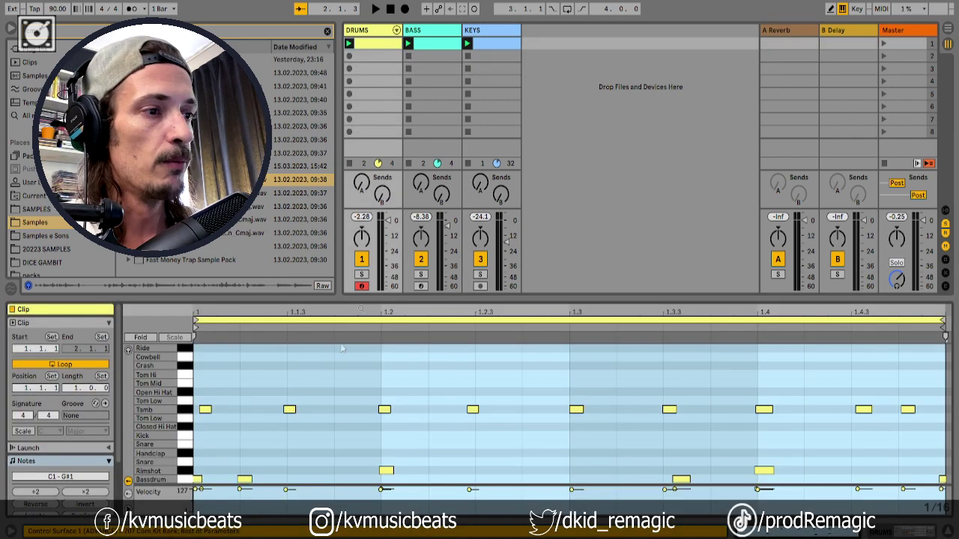
drag(323, 298, 771, 246)
right_click(439, 264)
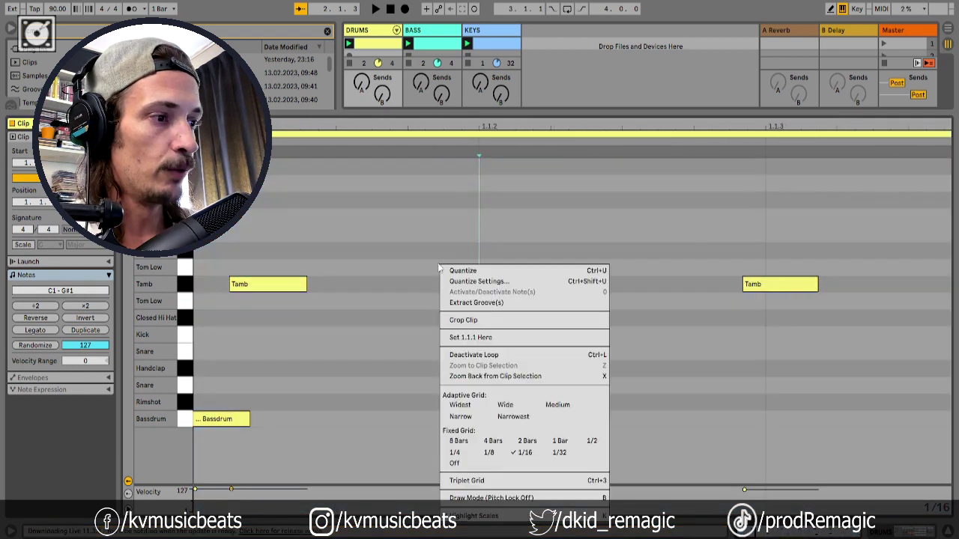
click(551, 460)
drag(405, 127, 404, 45)
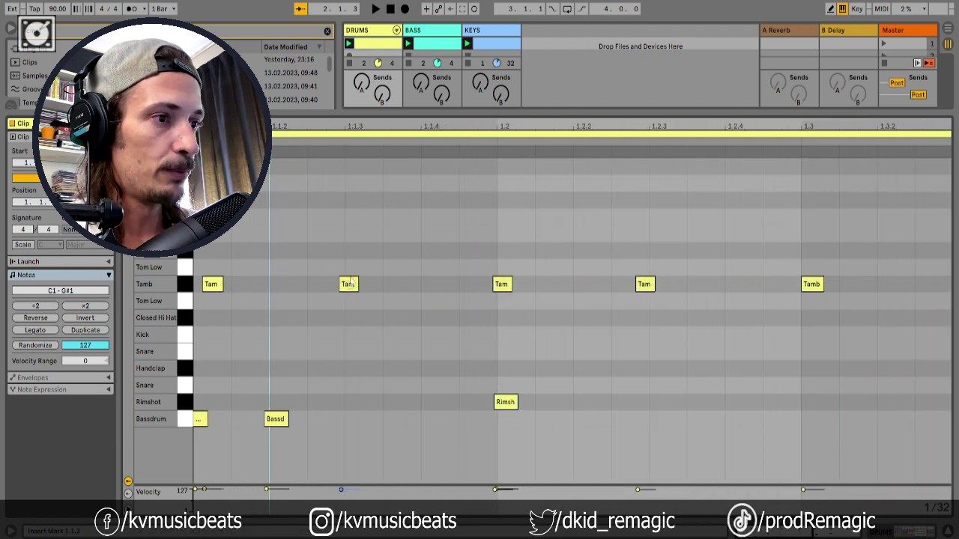
Shift the second Tamb note one 1/32 grid step later in the DRUMS clip and select the second Bassdrum note.
click(350, 284)
drag(379, 287, 385, 287)
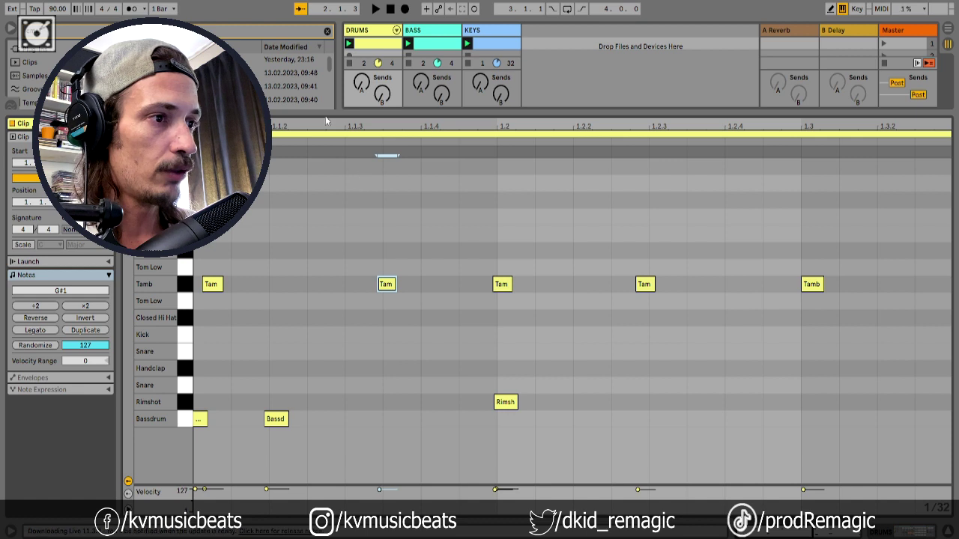
drag(304, 124, 749, 190)
mouse_move(382, 421)
mouse_down()
mouse_move(391, 420)
mouse_move(378, 420)
mouse_up()
drag(379, 126, 378, 67)
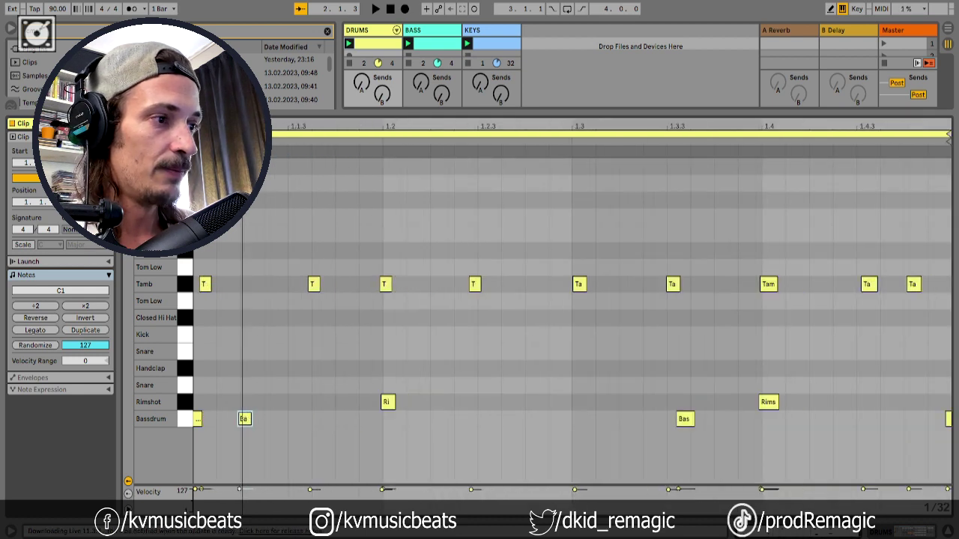
Solo the DRUMS track and play its clip to hear the off-grid timing.
drag(666, 111, 419, 320)
click(363, 294)
key(space)
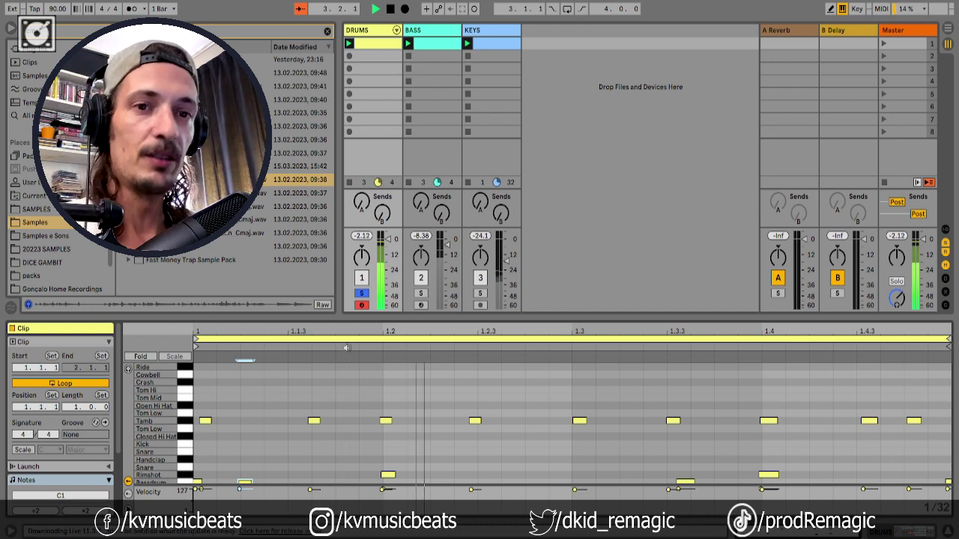
key(space)
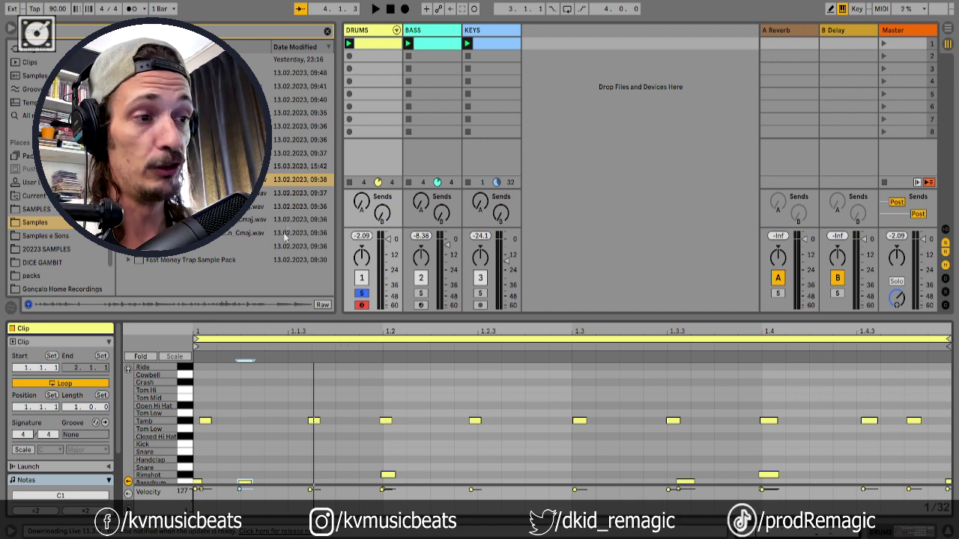
Unsolo the DRUMS track and play DRUMS, BASS and KEYS together while viewing the DRUMS clip.
drag(378, 316, 370, 236)
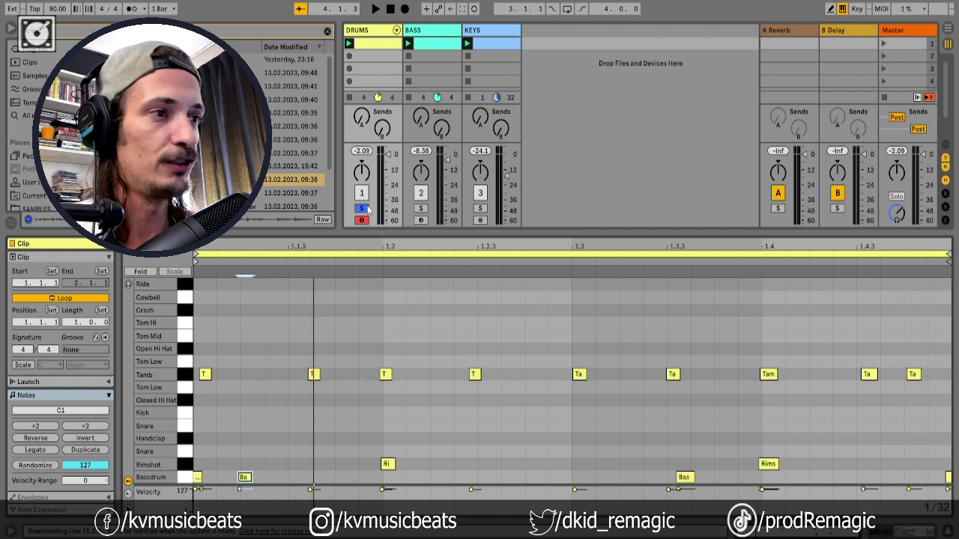
click(361, 208)
key(space)
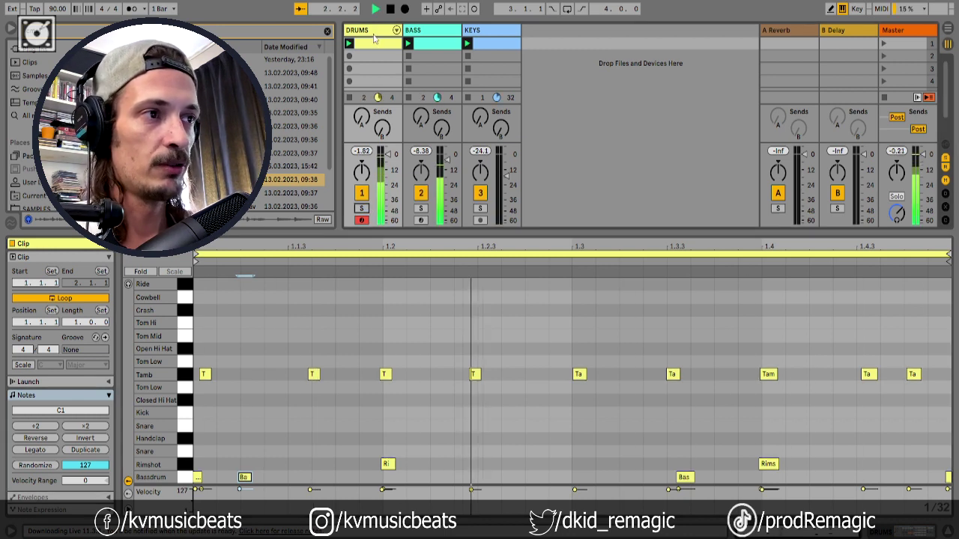
key(shift+Tab)
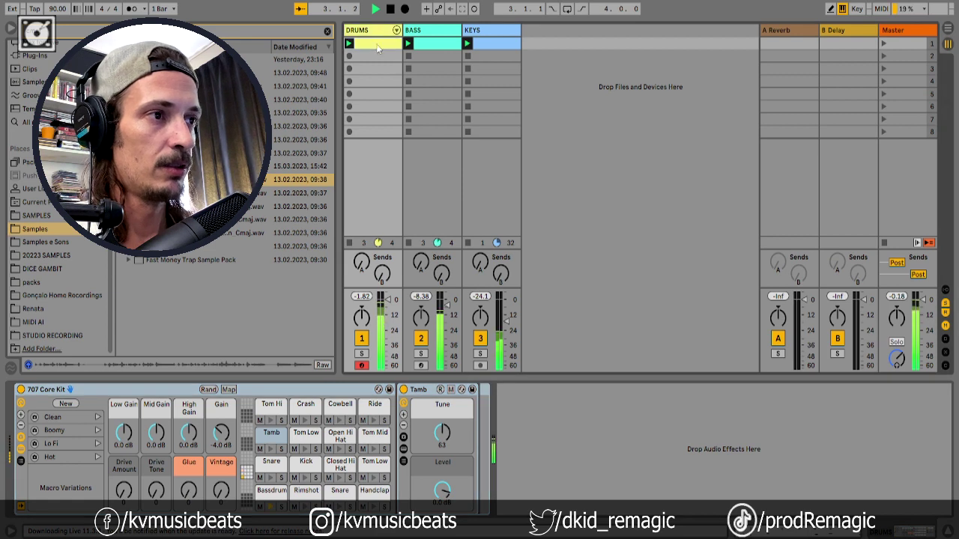
double_click(377, 47)
click(427, 44)
click(376, 33)
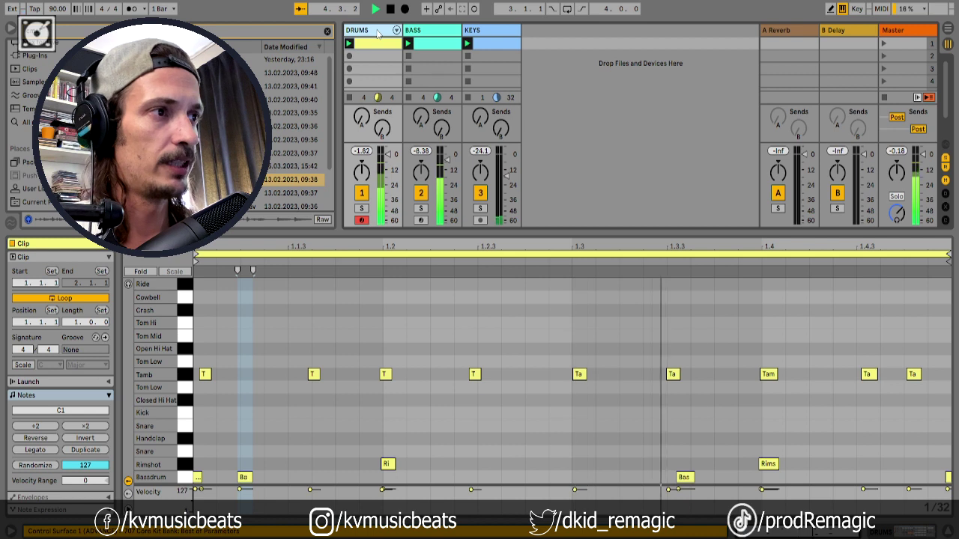
click(498, 43)
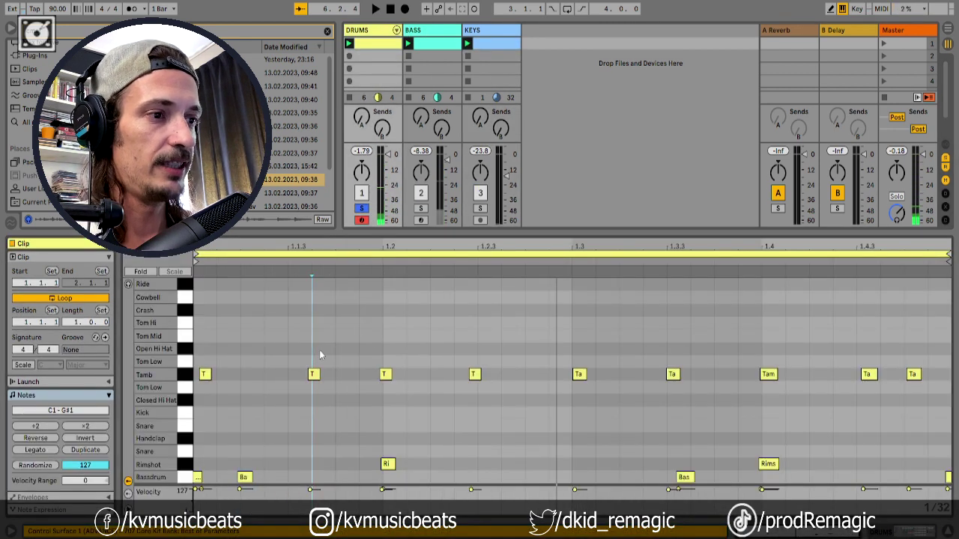
Quantize all notes in the DRUMS clip and listen to the loop.
key(ctrl+a)
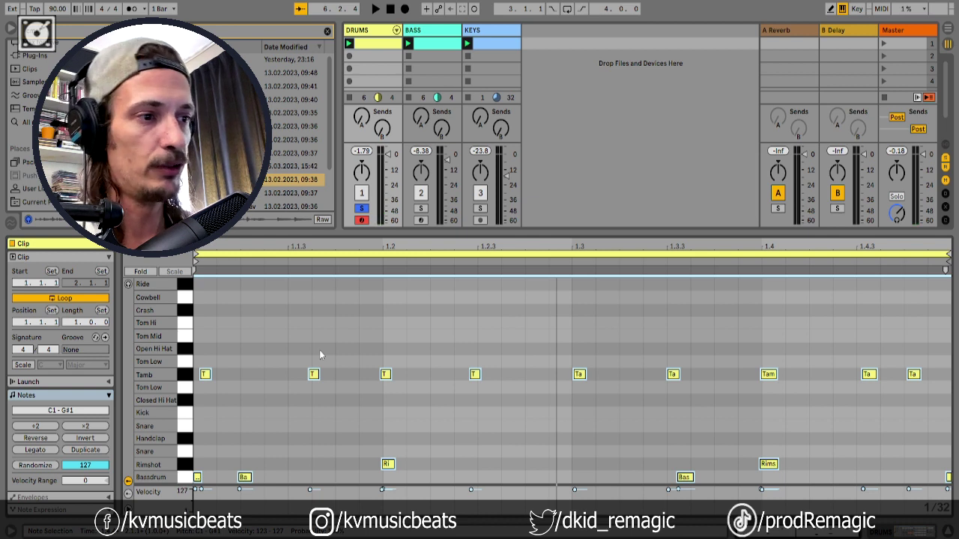
right_click(319, 350)
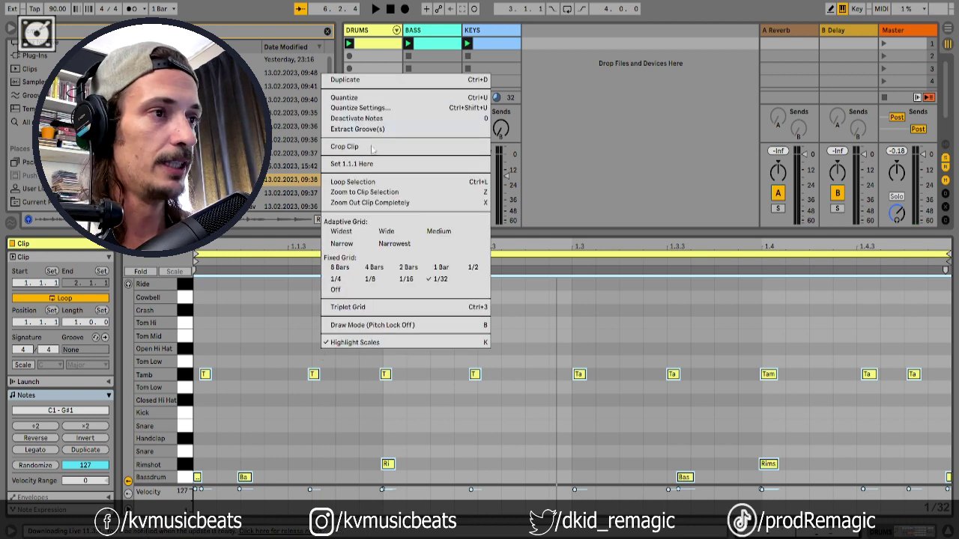
click(355, 103)
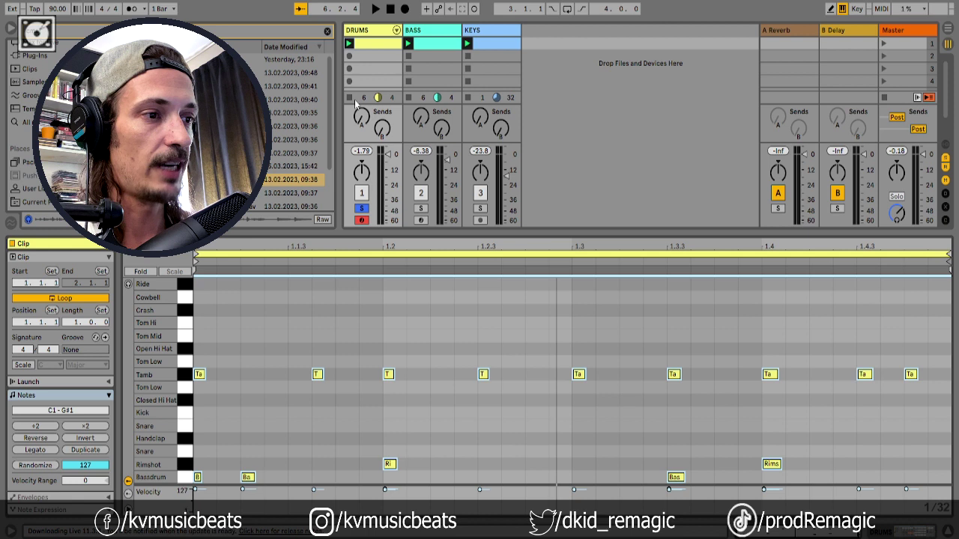
key(space)
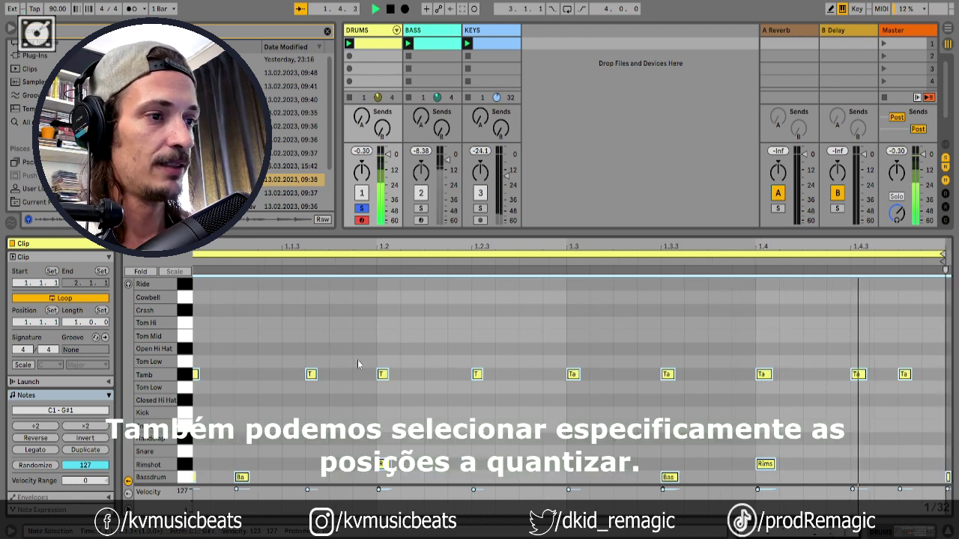
click(319, 353)
key(space)
Move the second Tamb note to position 1.1.3 and play the DRUMS clip.
drag(320, 381, 298, 384)
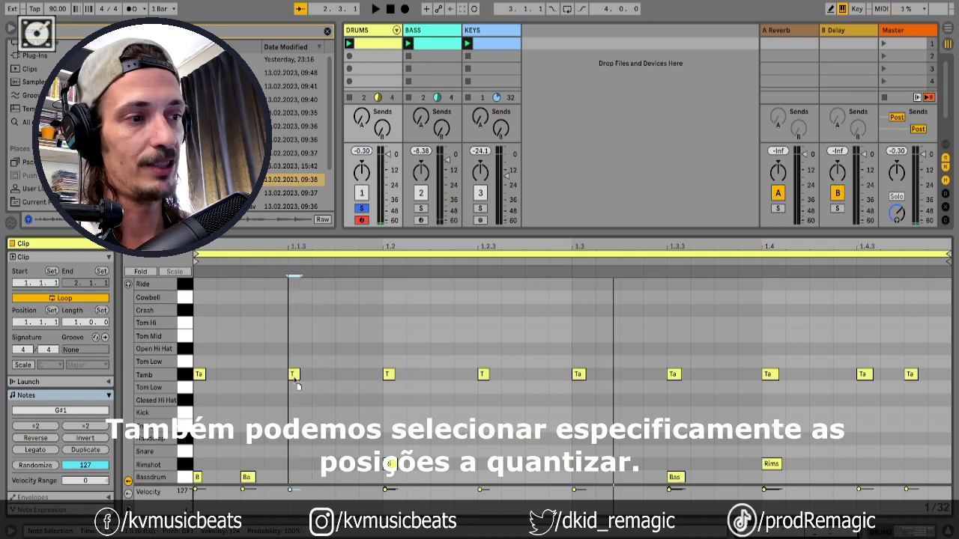
key(space)
key(space)
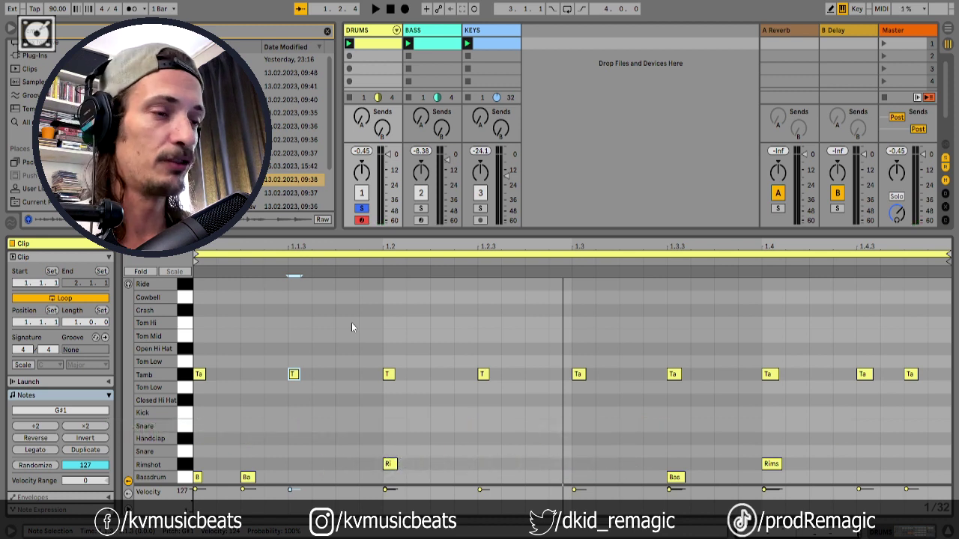
key(space)
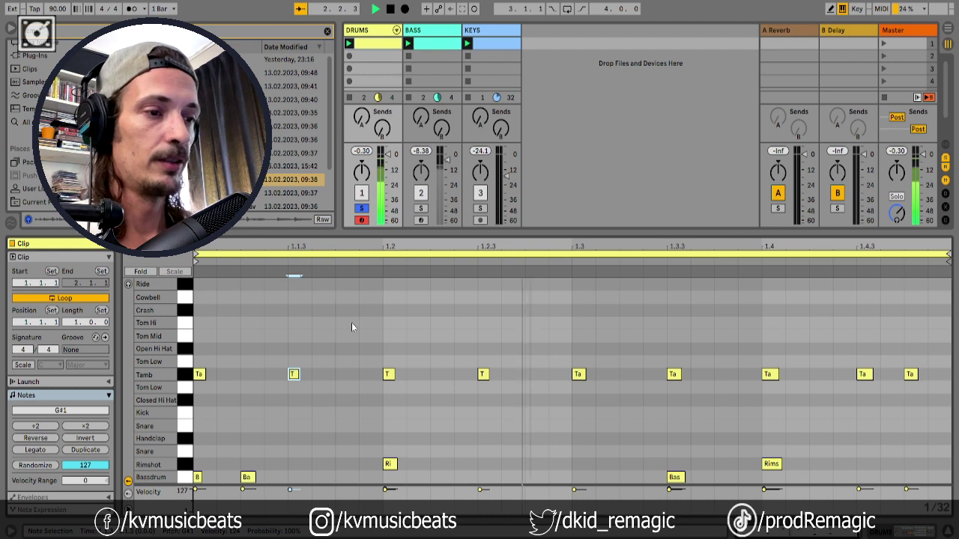
Undo the Tamb note move and the quantization of the DRUMS clip, and clear the note selection.
key(ctrl+z)
key(ctrl+z)
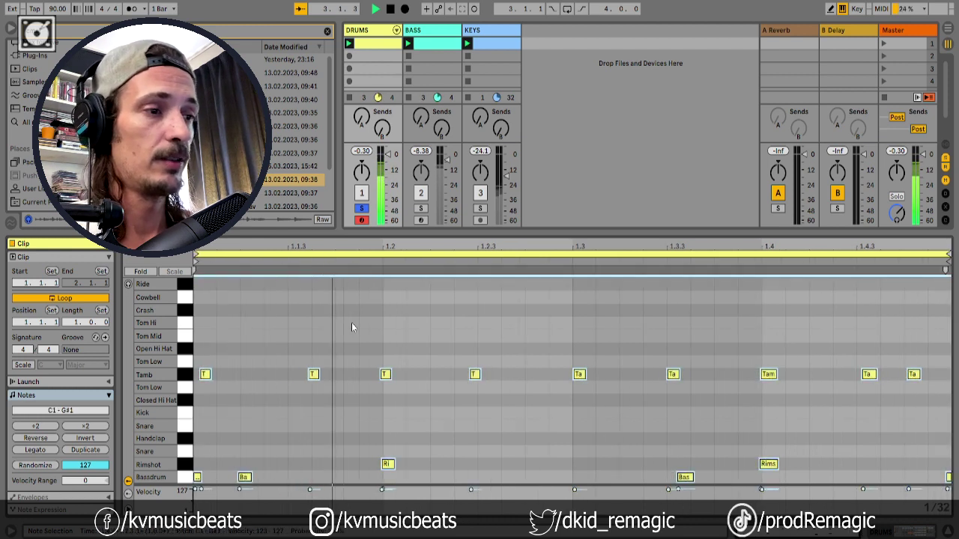
click(358, 333)
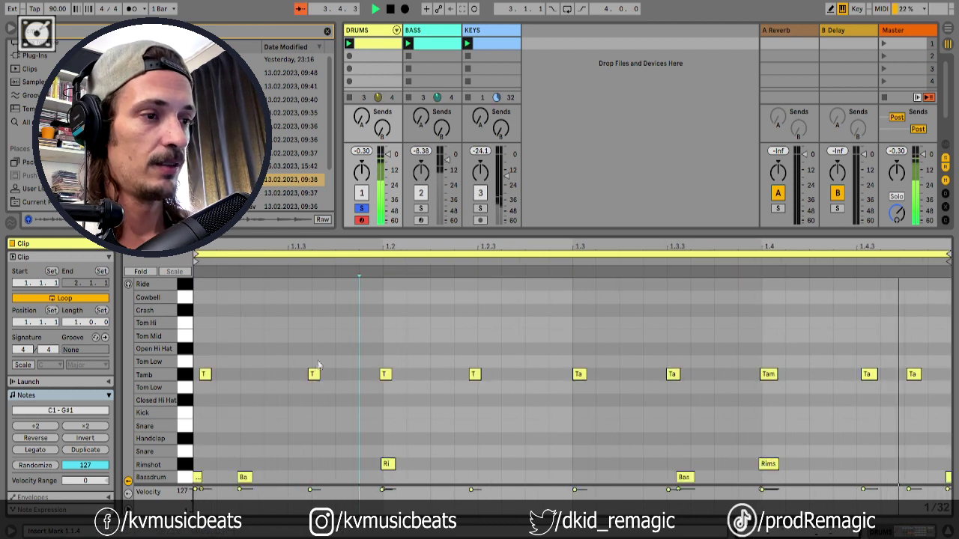
Place the second Tamb note just after 1.1.3, quantize all notes in the DRUMS clip and play the loop.
drag(314, 375, 298, 382)
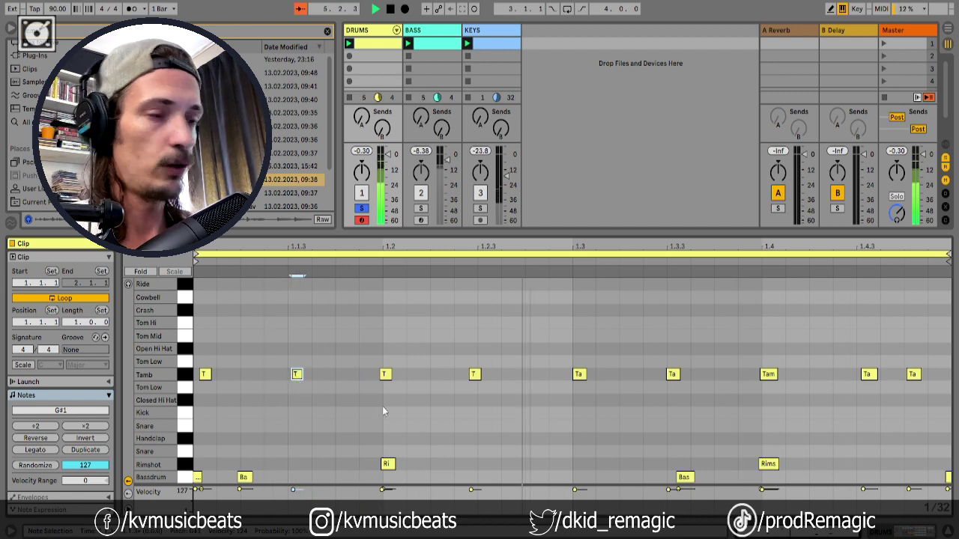
key(ctrl+a)
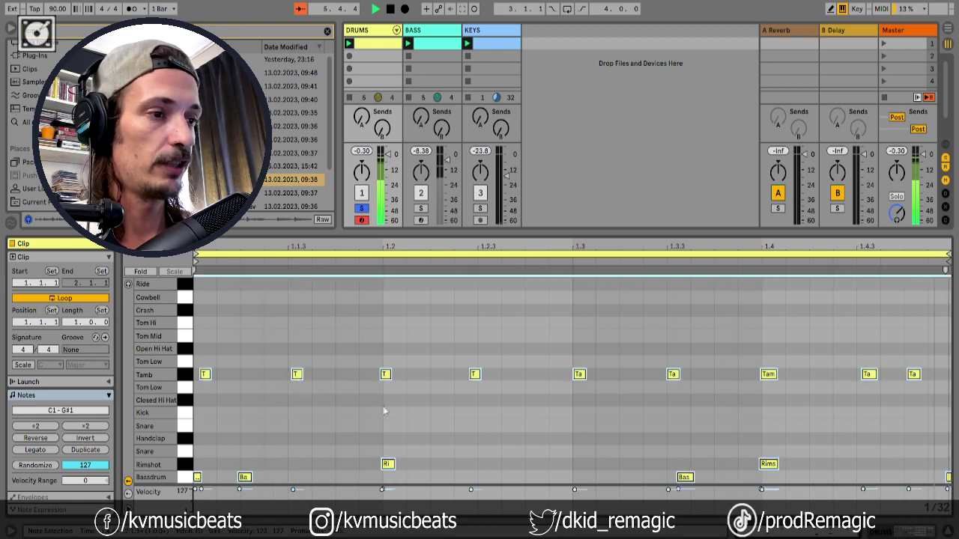
right_click(404, 337)
key(space)
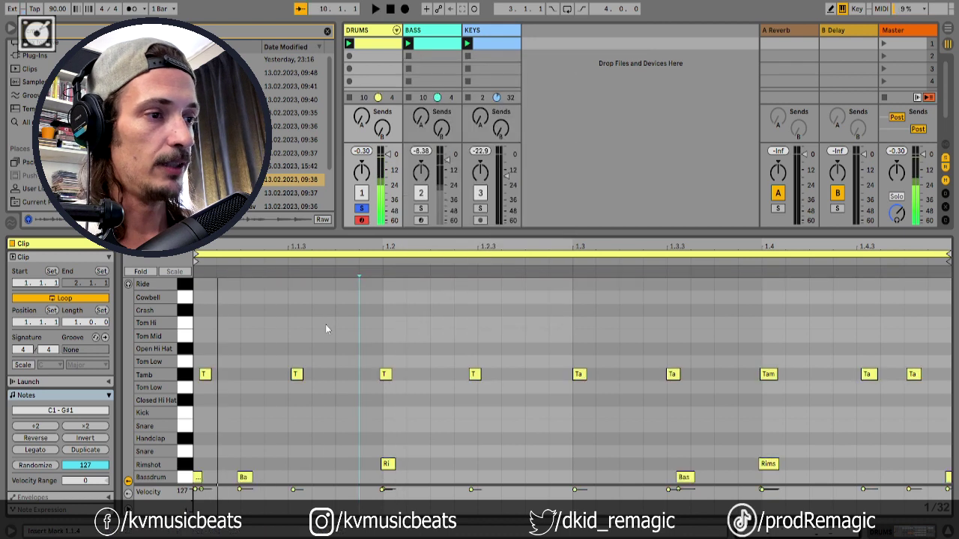
key(ctrl+a)
right_click(337, 319)
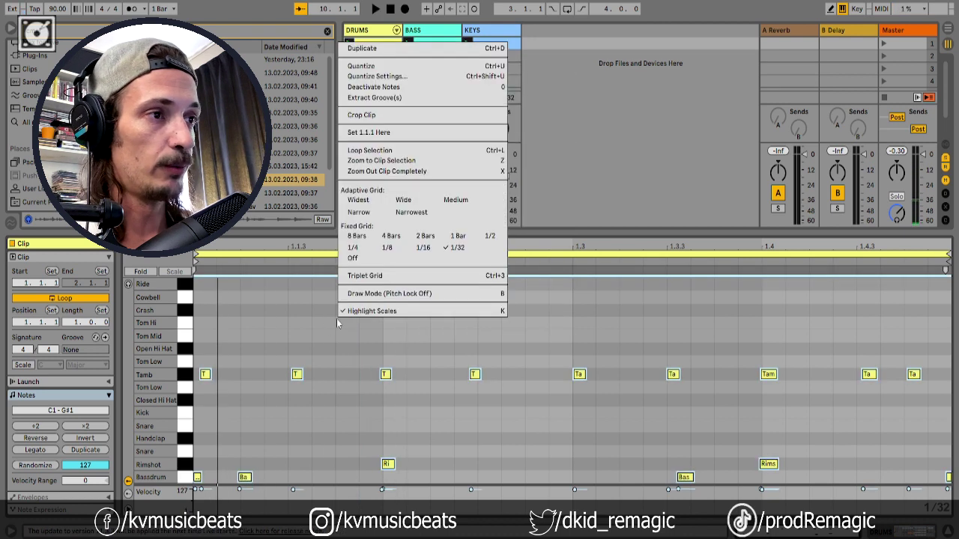
click(399, 67)
key(space)
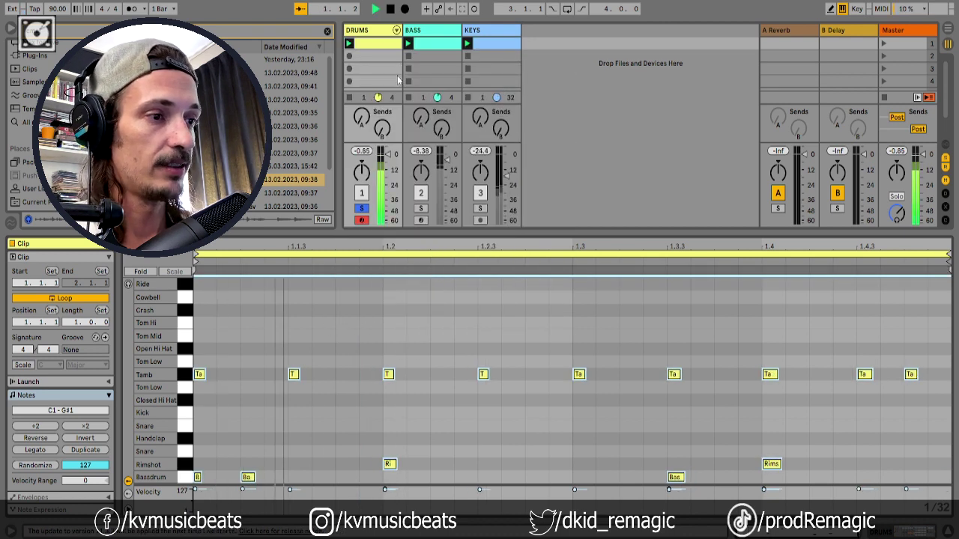
Open the BASS clip, solo only the BASS track and listen to its unquantized notes.
click(442, 43)
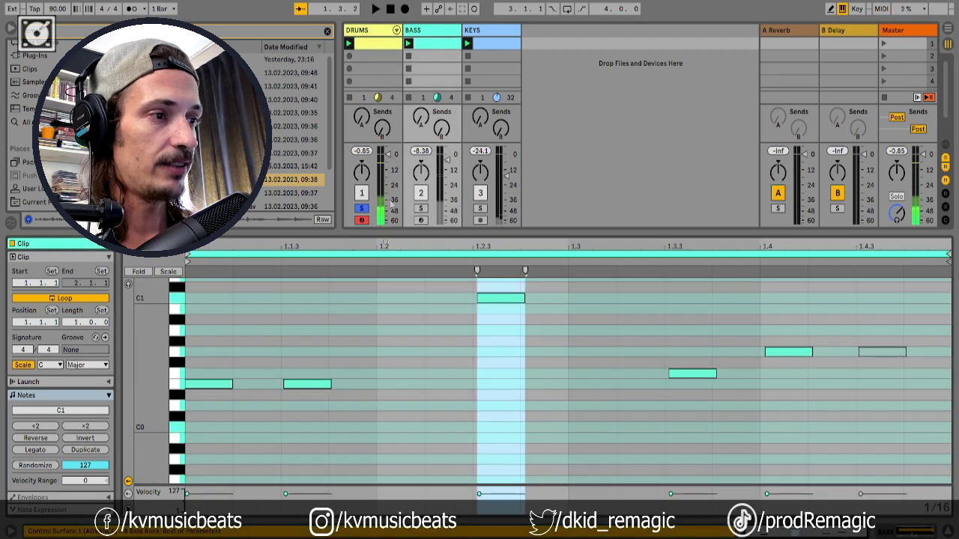
click(421, 209)
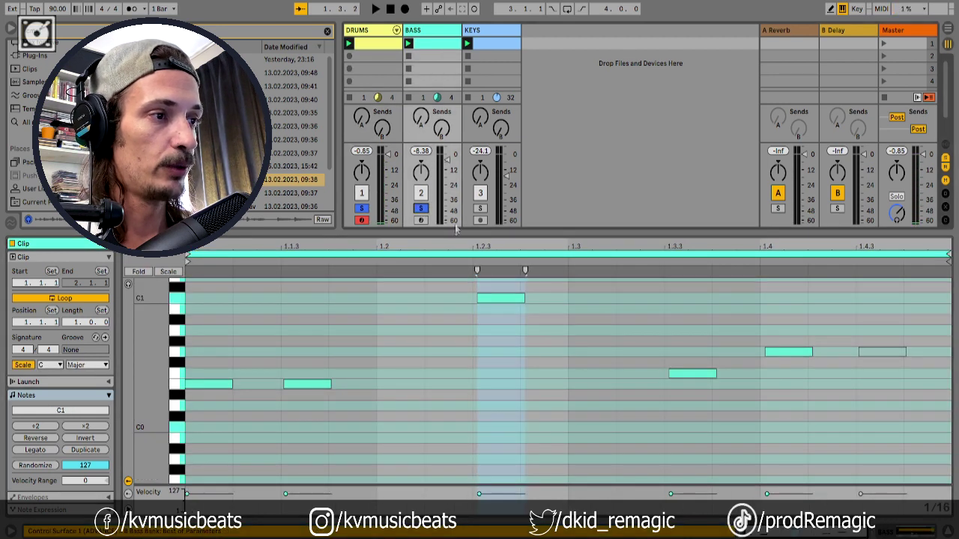
click(422, 209)
key(space)
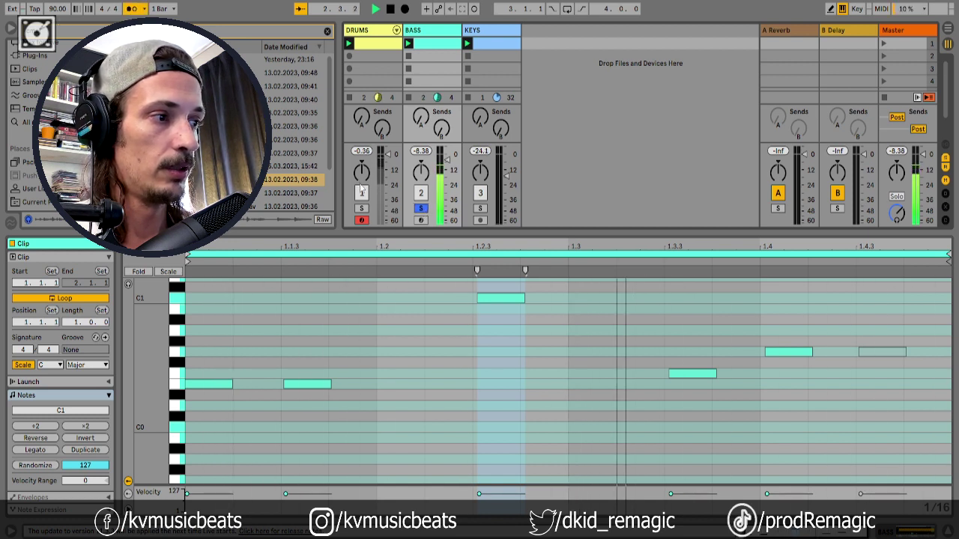
key(space)
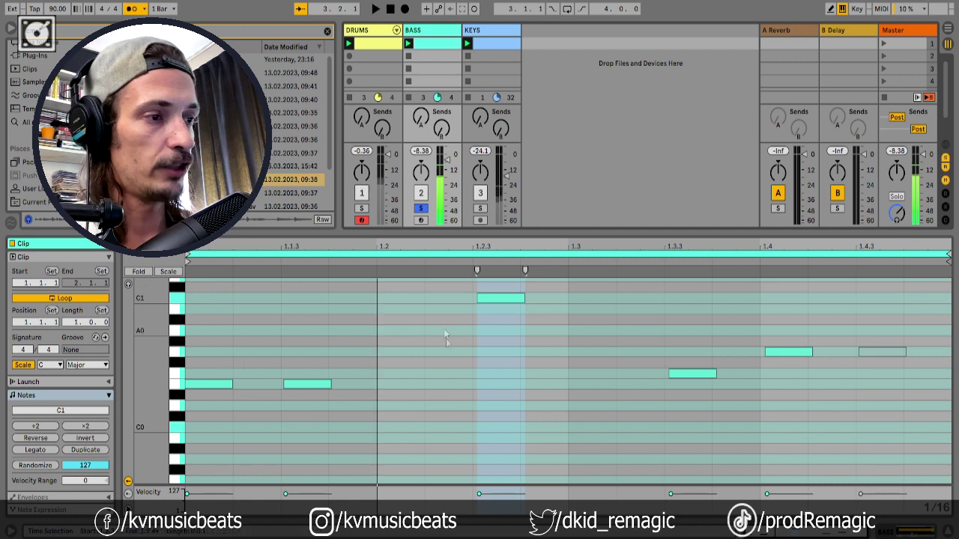
Quantize all notes in the BASS clip and play it.
key(ctrl+a)
right_click(456, 347)
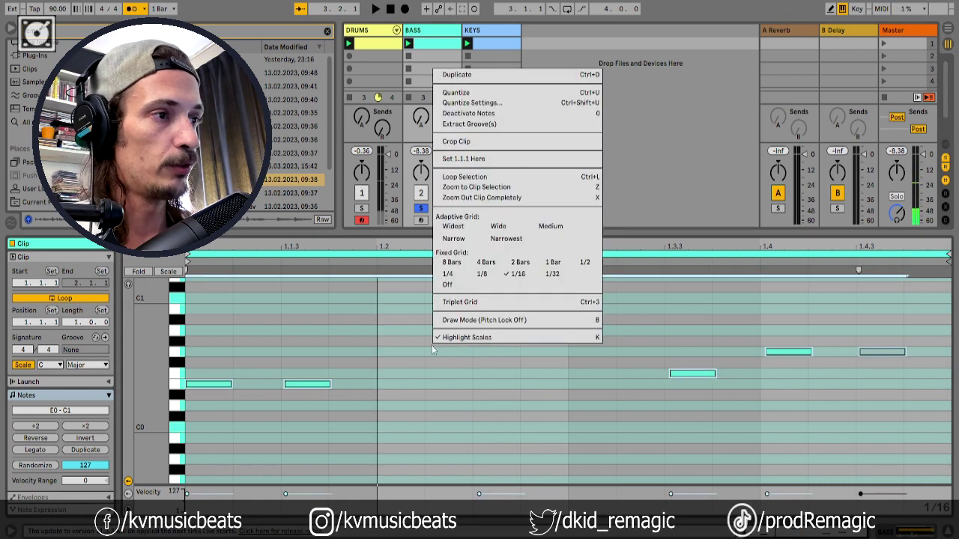
click(483, 90)
key(space)
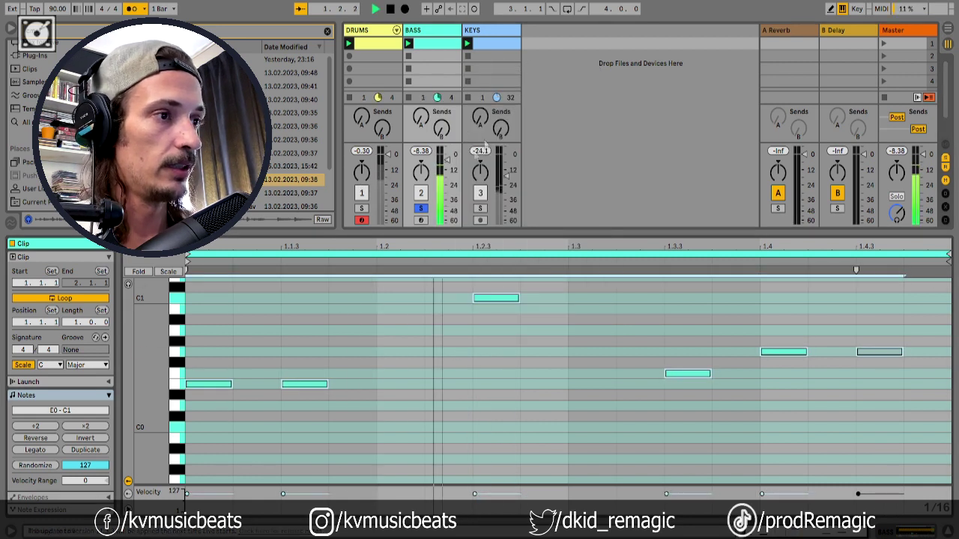
Unsolo the BASS track and reopen the DRUMS clip's notes.
click(423, 210)
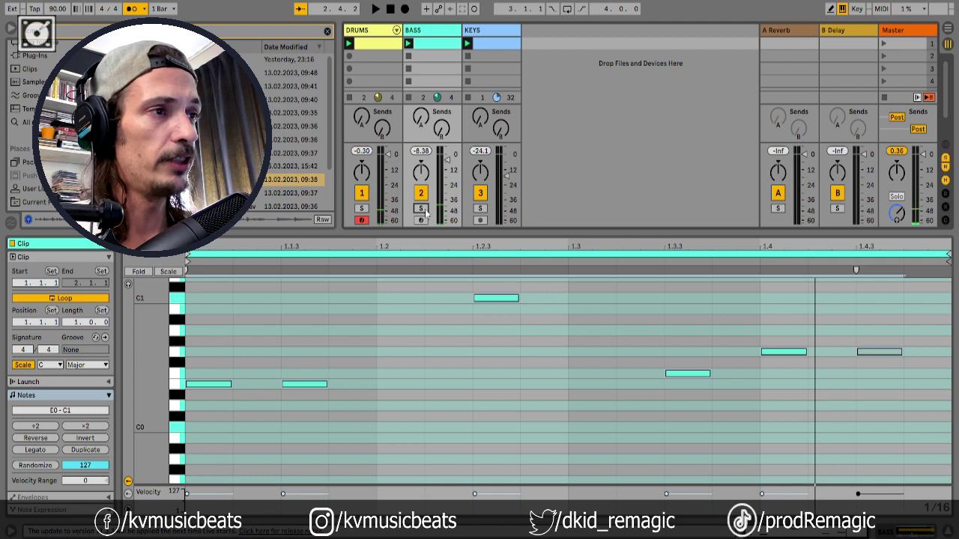
click(364, 43)
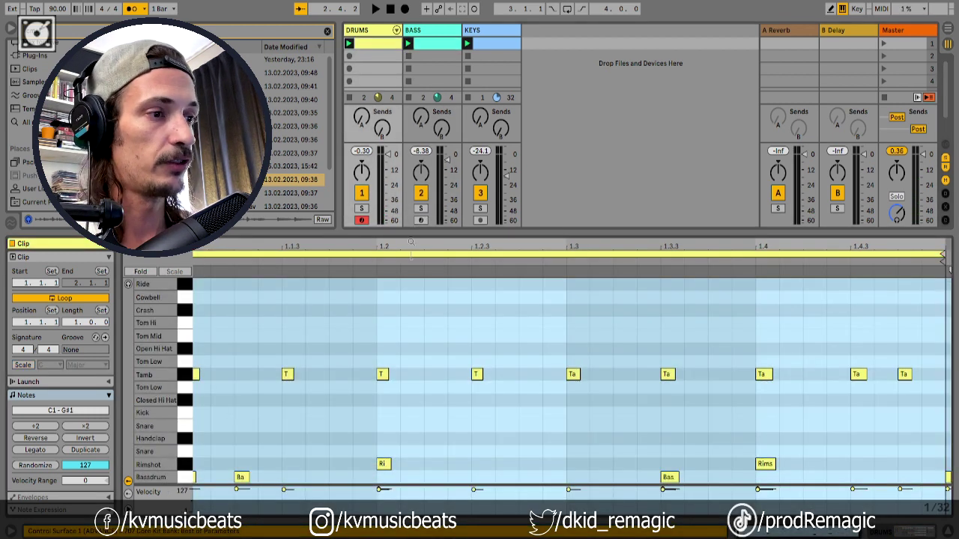
Restore the unquantized timing of all DRUMS notes, keep them selected and play the loop.
click(416, 364)
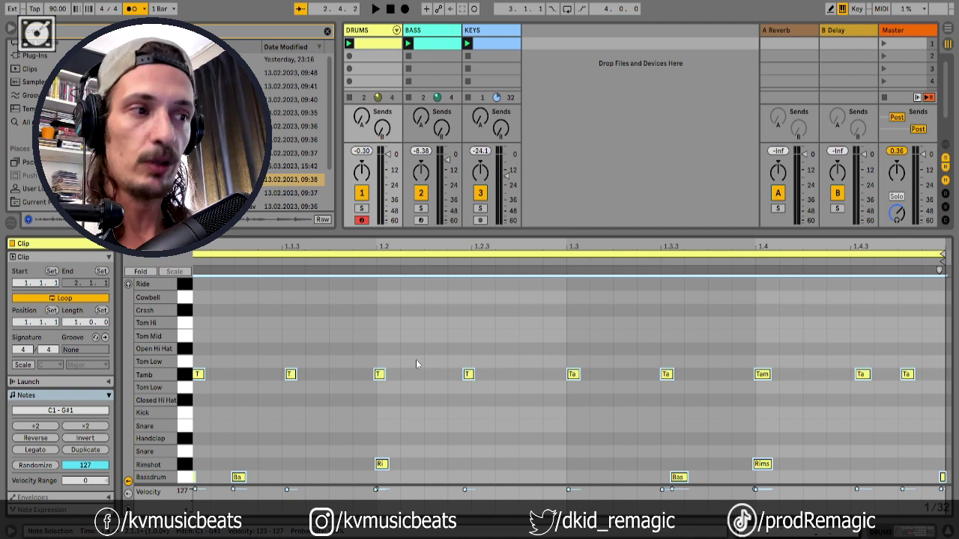
key(space)
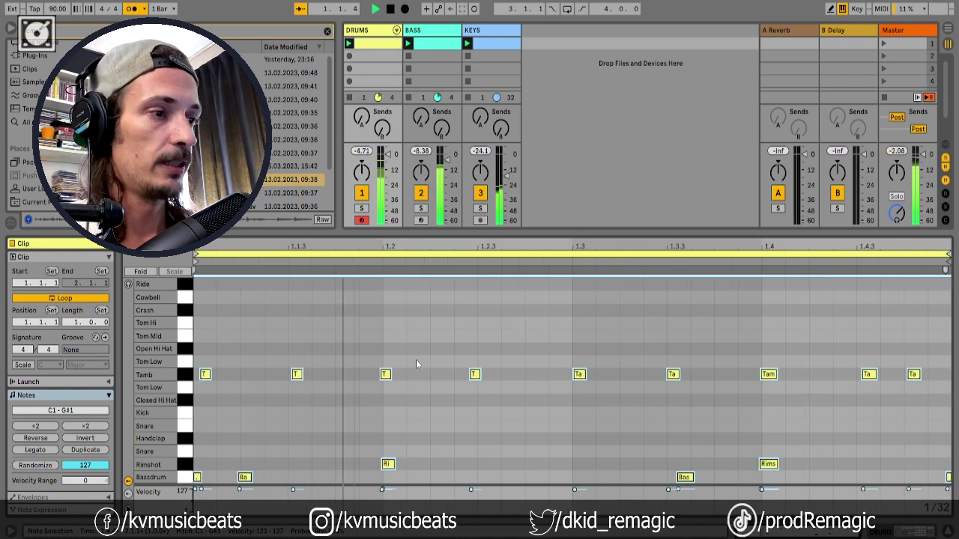
key(space)
Solo the DRUMS track and open the quantize settings for its selected notes.
click(362, 209)
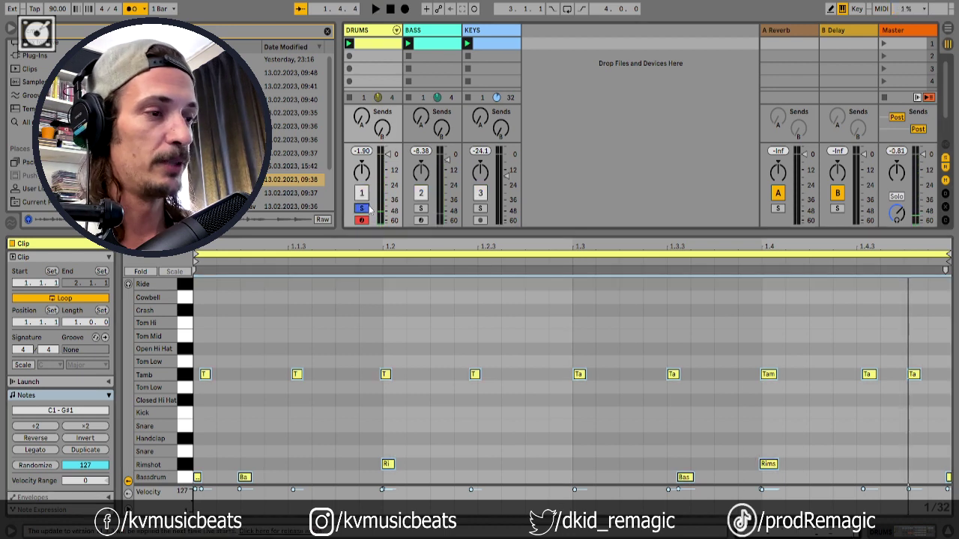
click(370, 317)
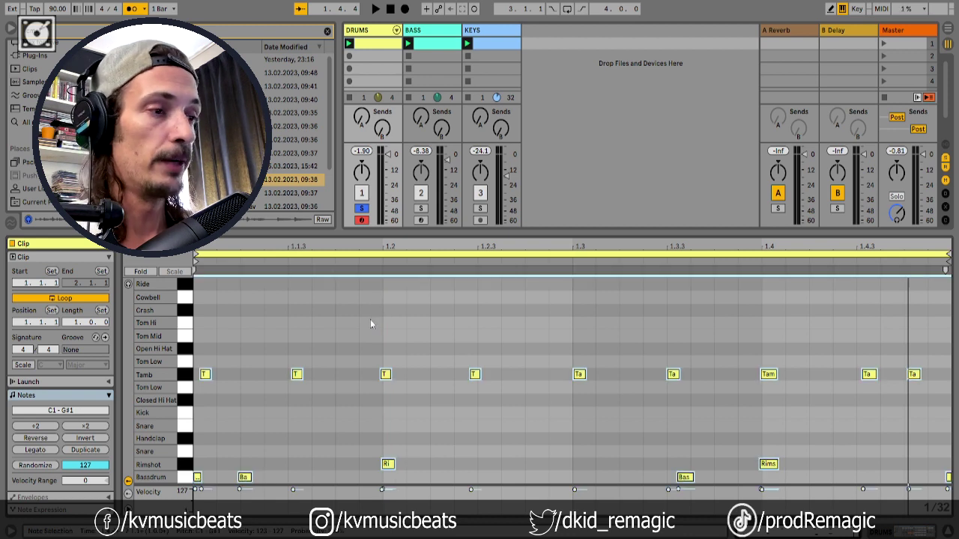
right_click(370, 324)
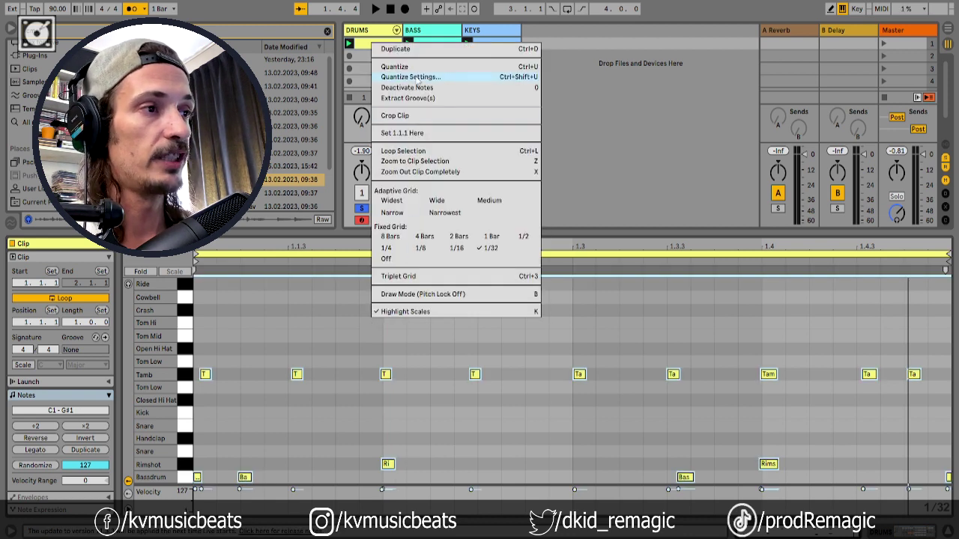
click(418, 79)
mouse_move(489, 199)
mouse_down()
mouse_move(598, 199)
mouse_move(479, 206)
mouse_move(488, 208)
mouse_up()
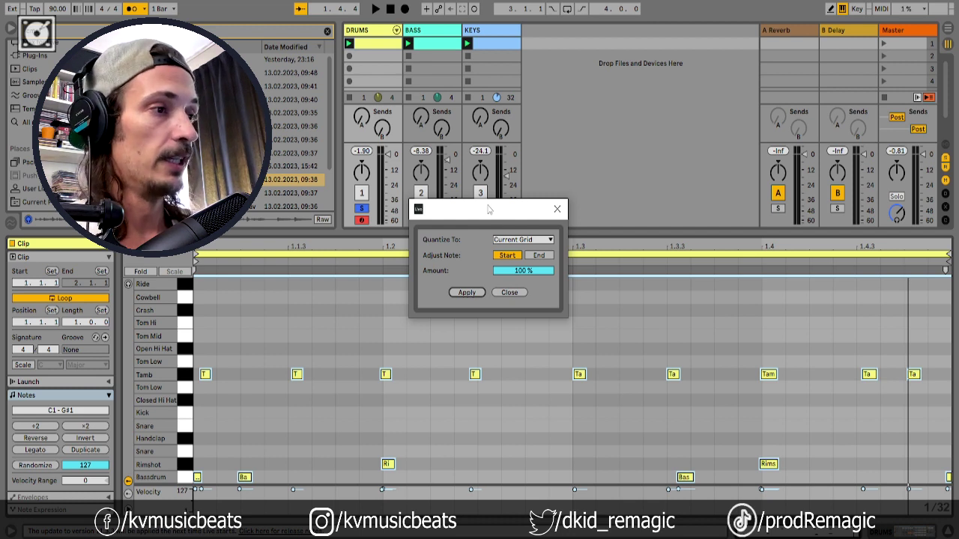
Quantize the selected DRUMS notes to the Current Grid, adjusting both note start and end, with an amount of 72%.
click(516, 240)
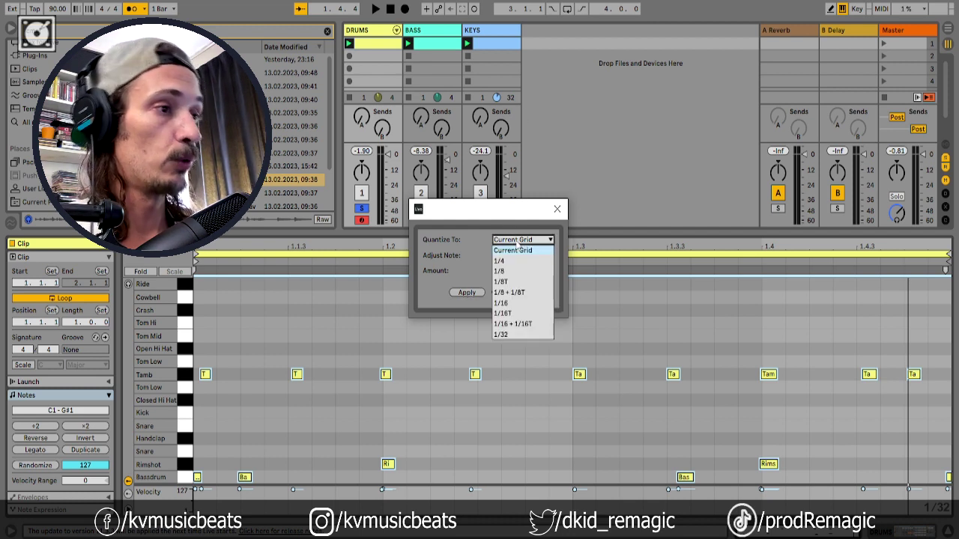
click(518, 245)
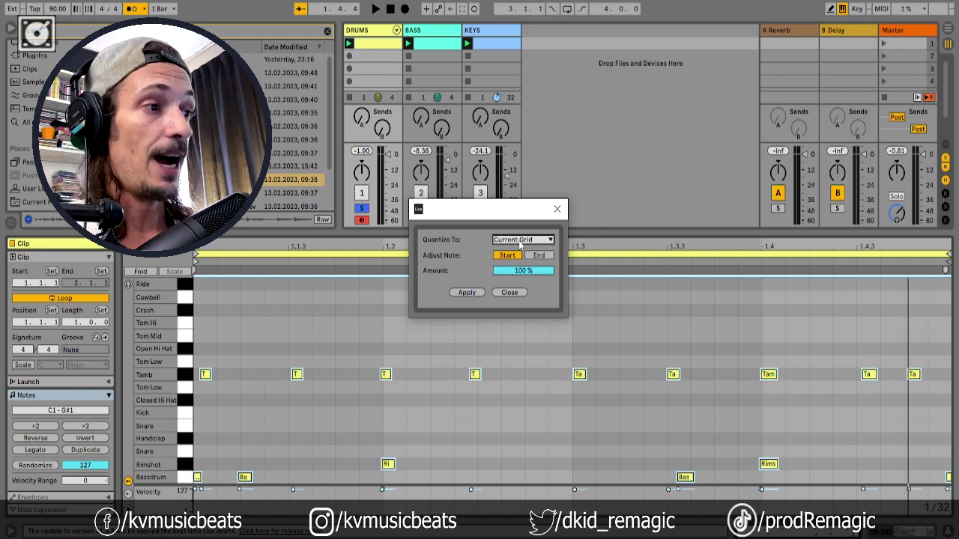
click(520, 241)
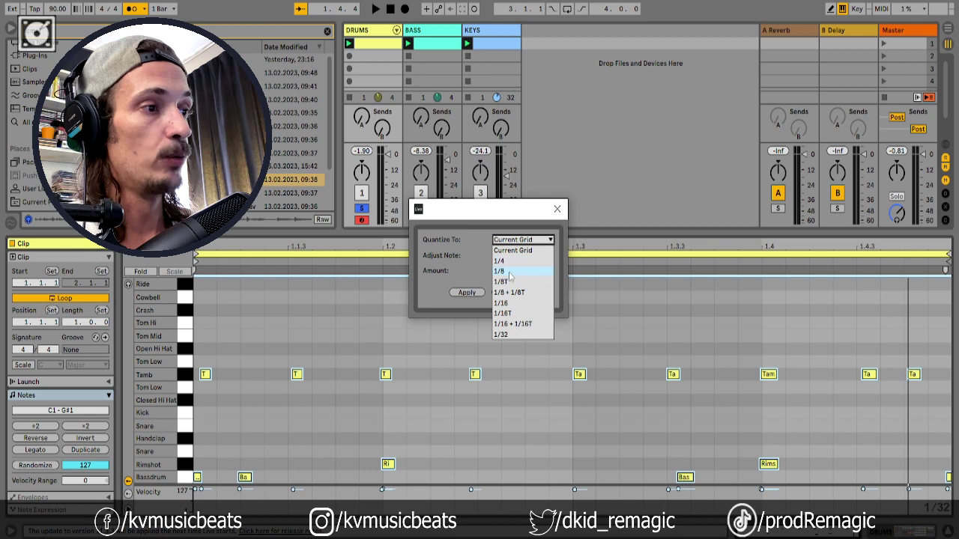
click(513, 251)
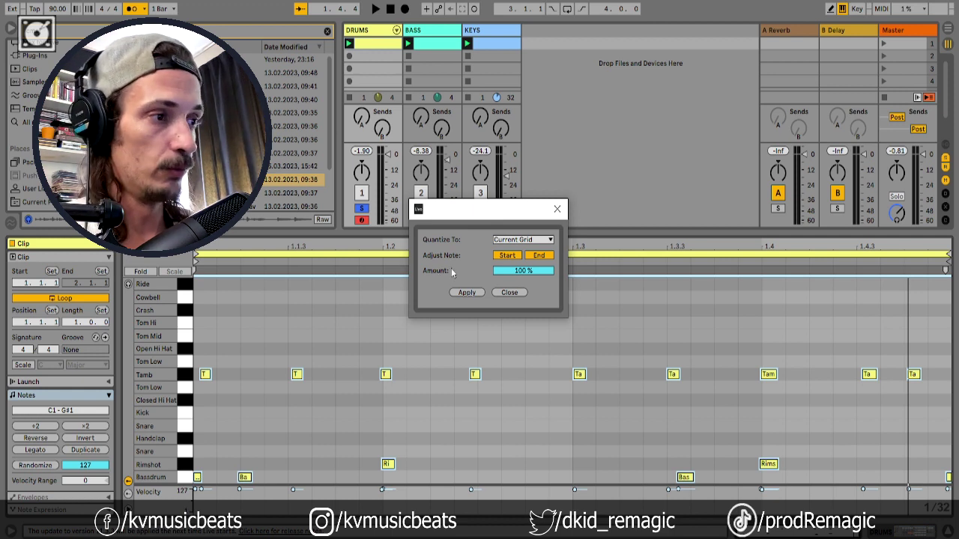
drag(537, 271, 537, 285)
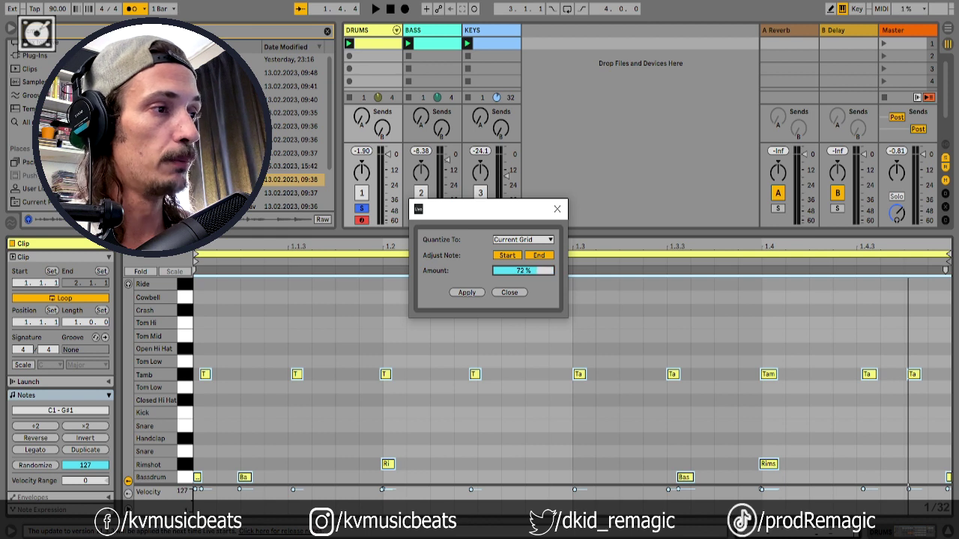
click(472, 293)
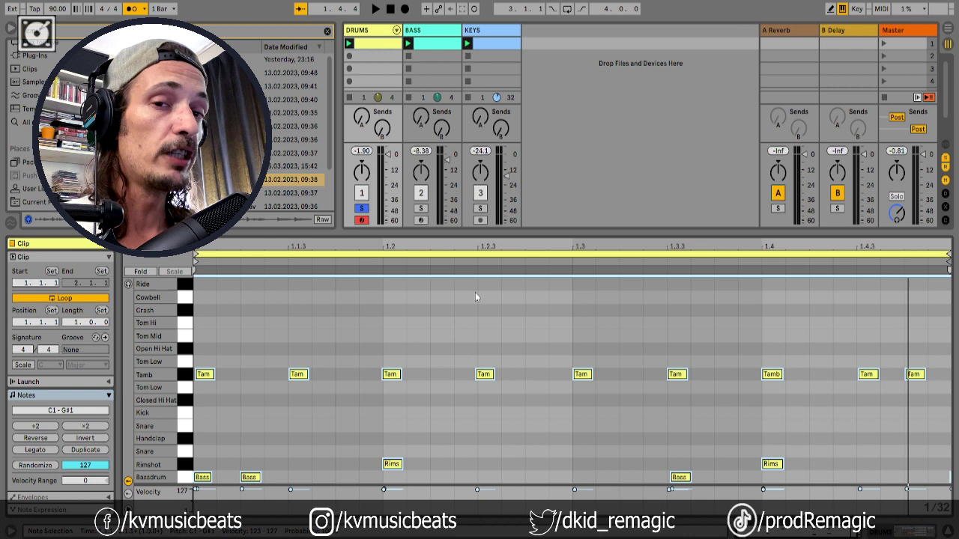
Examine the DRUMS notes around beat 1.2 up close against the grid and listen to the soloed loop.
drag(416, 246, 416, 284)
click(573, 332)
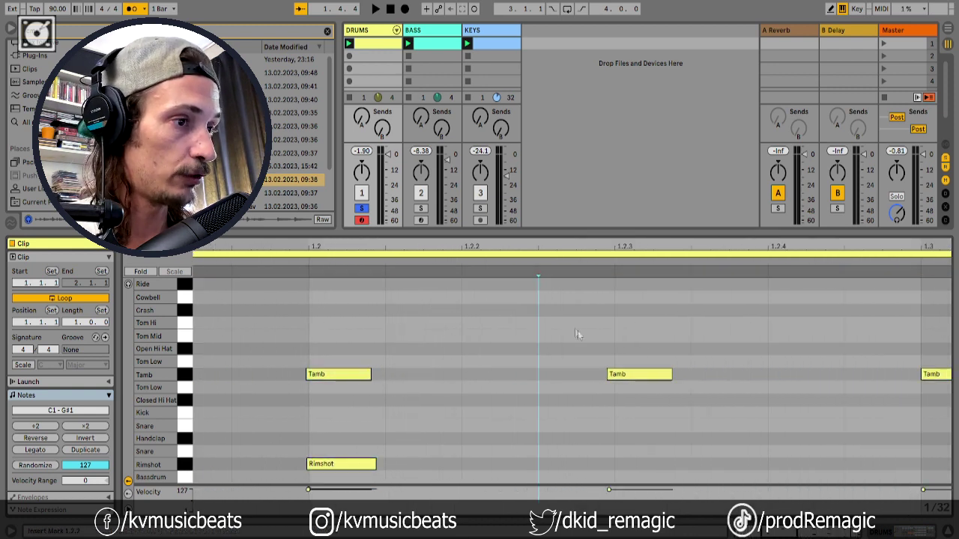
drag(338, 261, 290, 343)
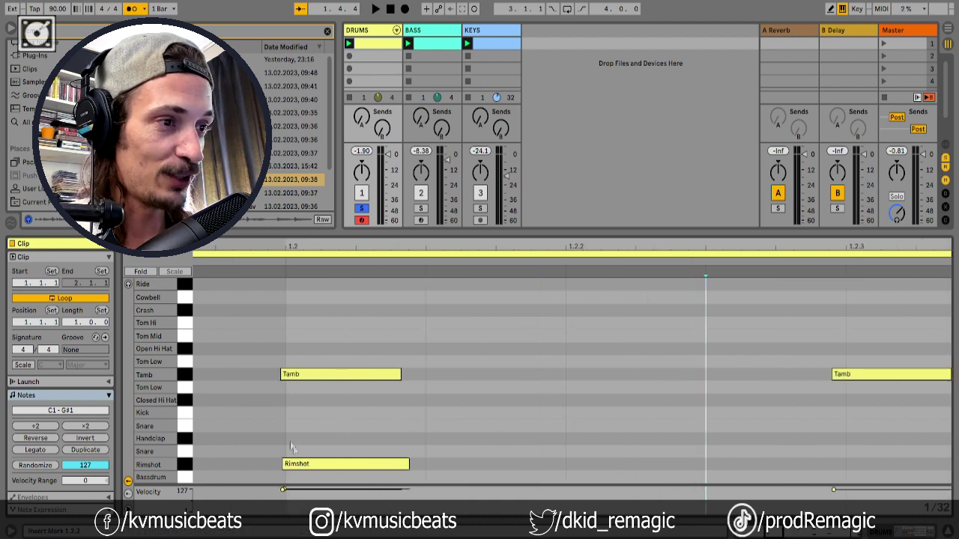
key(space)
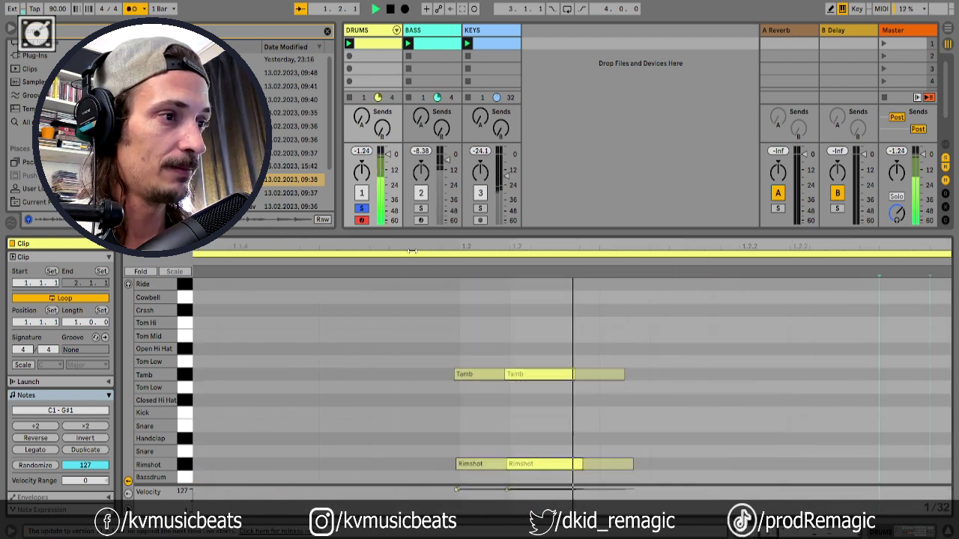
drag(492, 247, 492, 176)
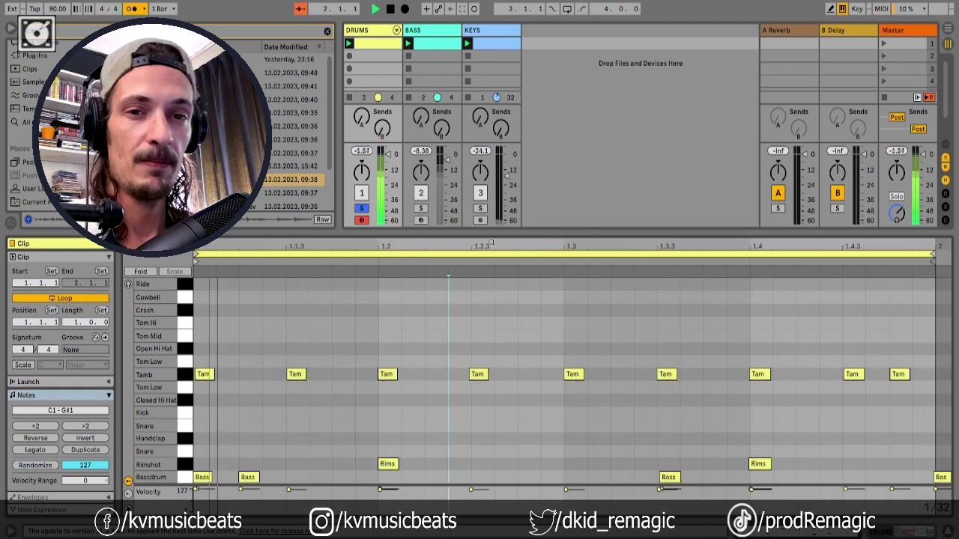
key(space)
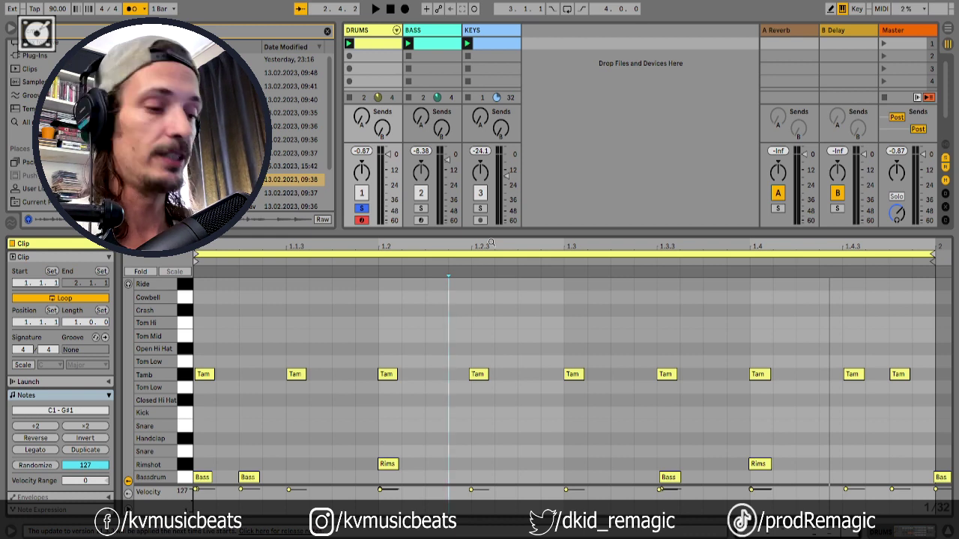
Unsolo the DRUMS track during playback to hear all tracks and open the BASS clip's notes.
key(space)
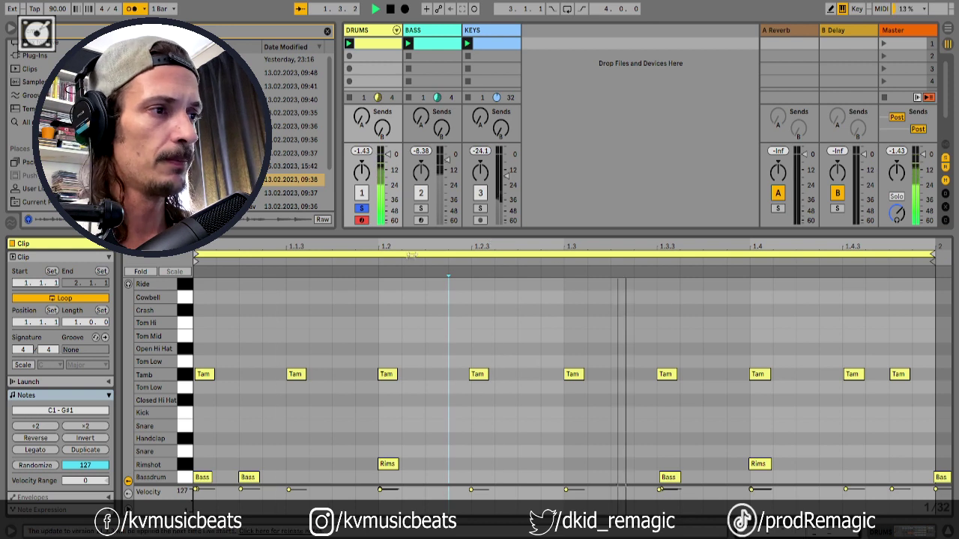
click(421, 208)
click(421, 208)
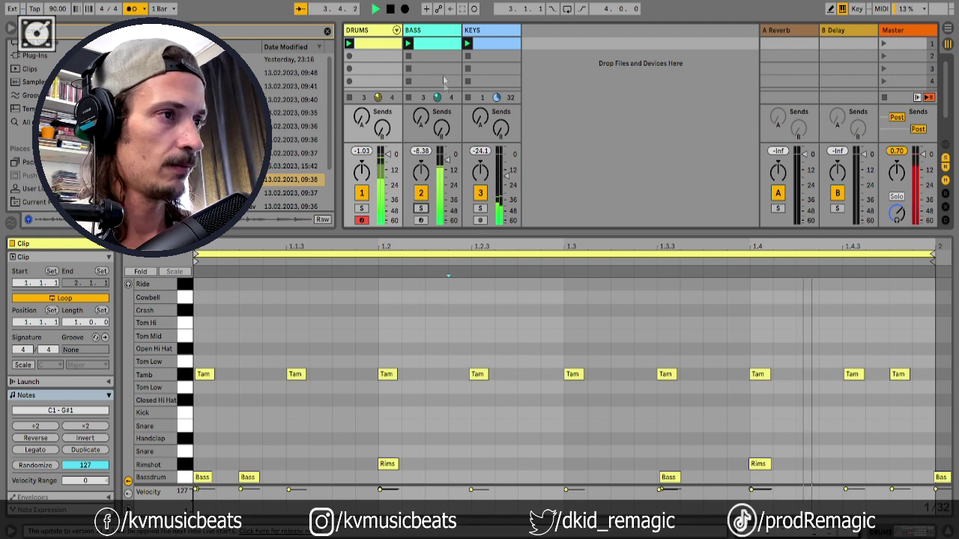
click(444, 45)
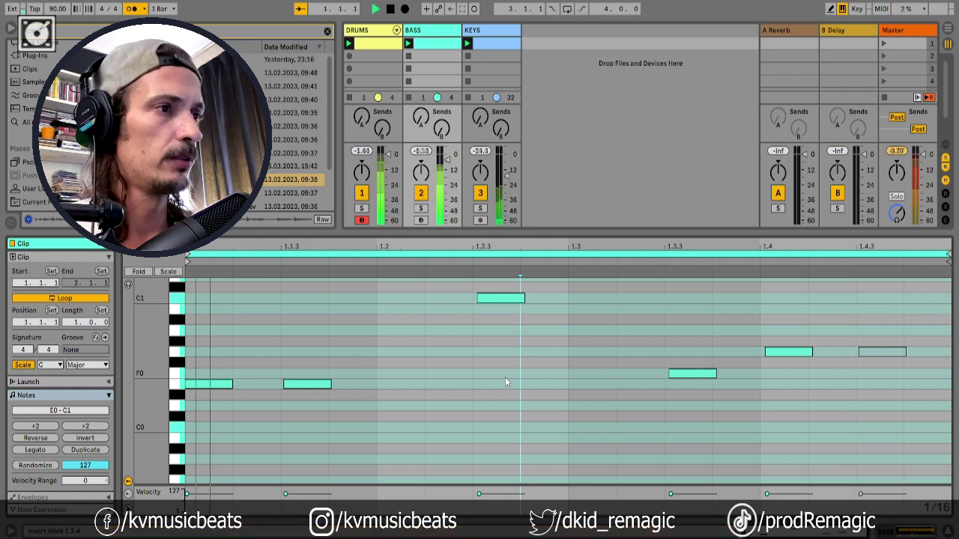
Mute the KEYS track and turn off the metronome during playback, enlarge the session area and stop the loop.
click(478, 195)
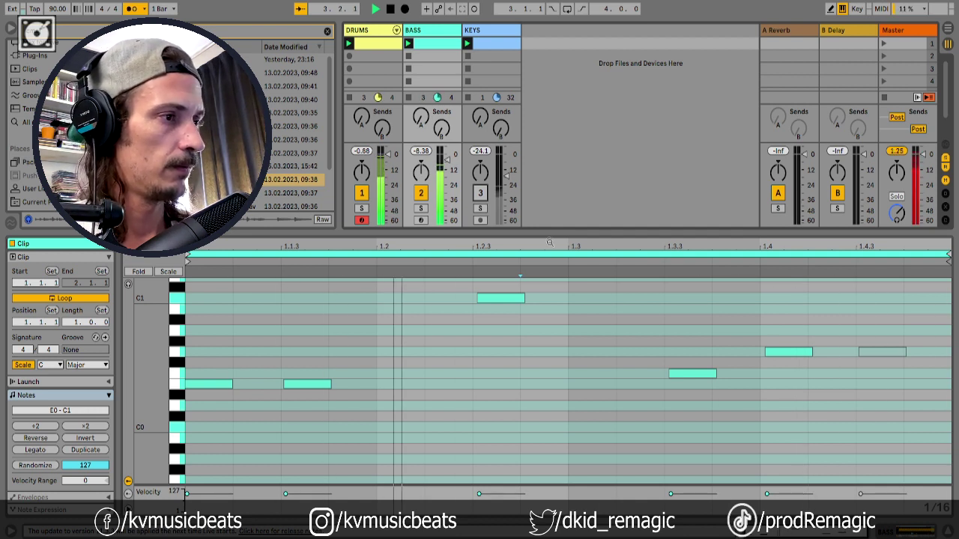
click(136, 9)
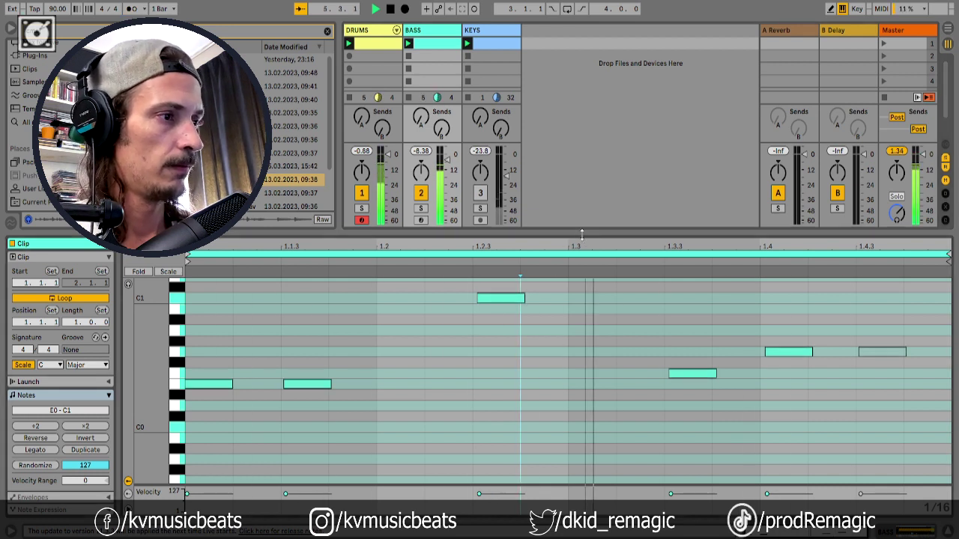
drag(581, 236, 580, 261)
key(space)
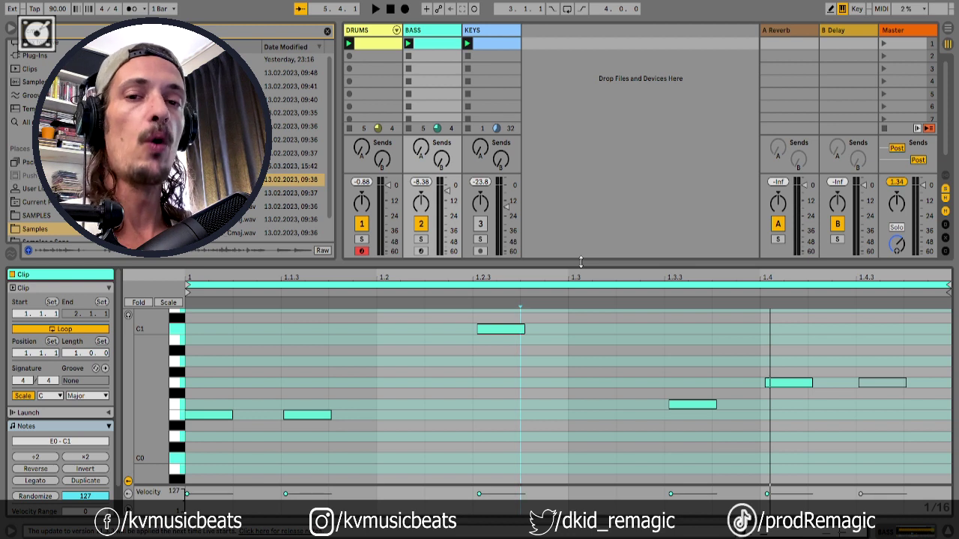
Deselect the BASS clip and examine the Record Quantization options, such as Eighth-Note Triplets Quantization.
click(577, 93)
click(31, 0)
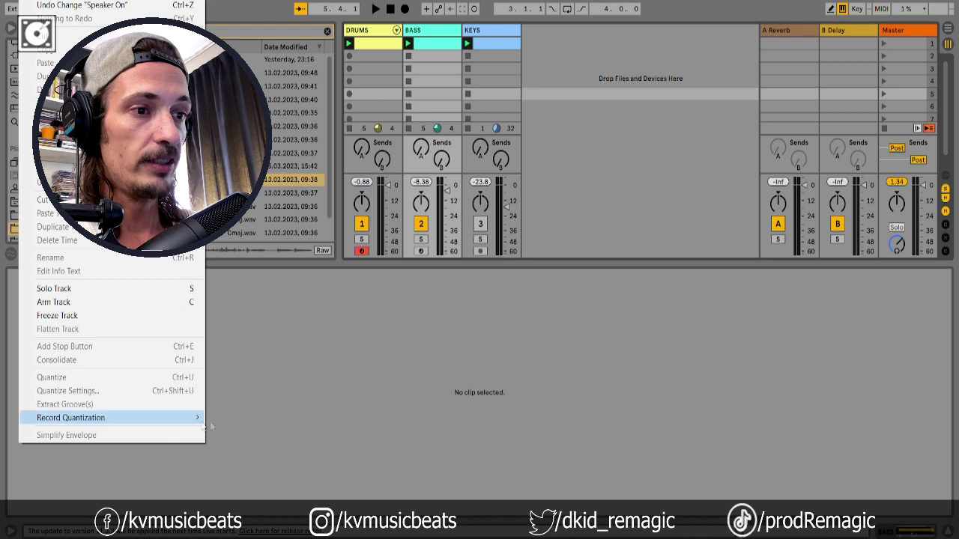
mouse_move(138, 423)
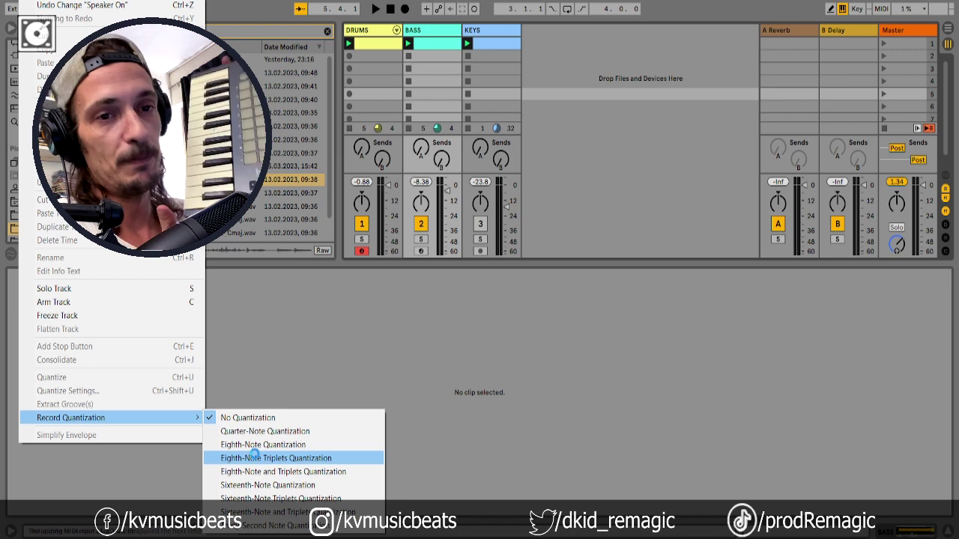
click(255, 457)
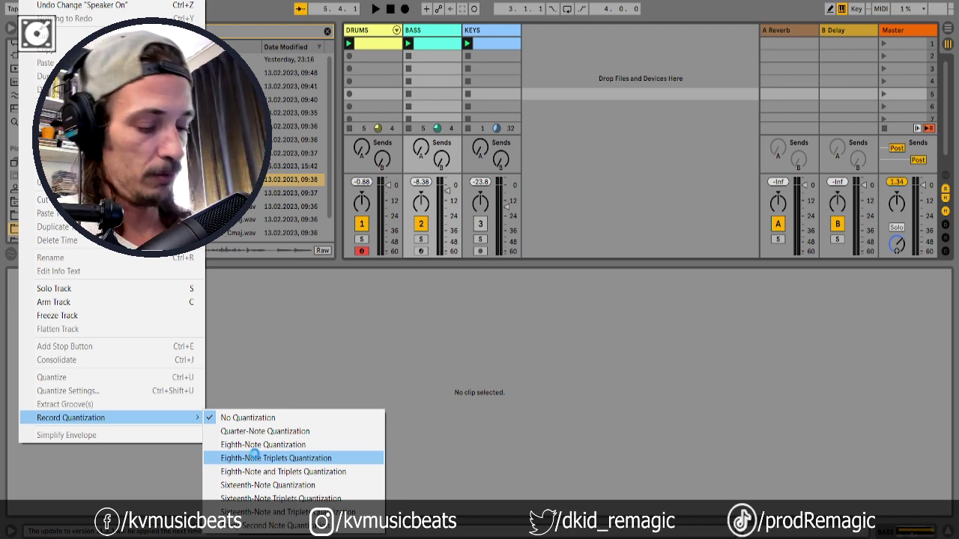